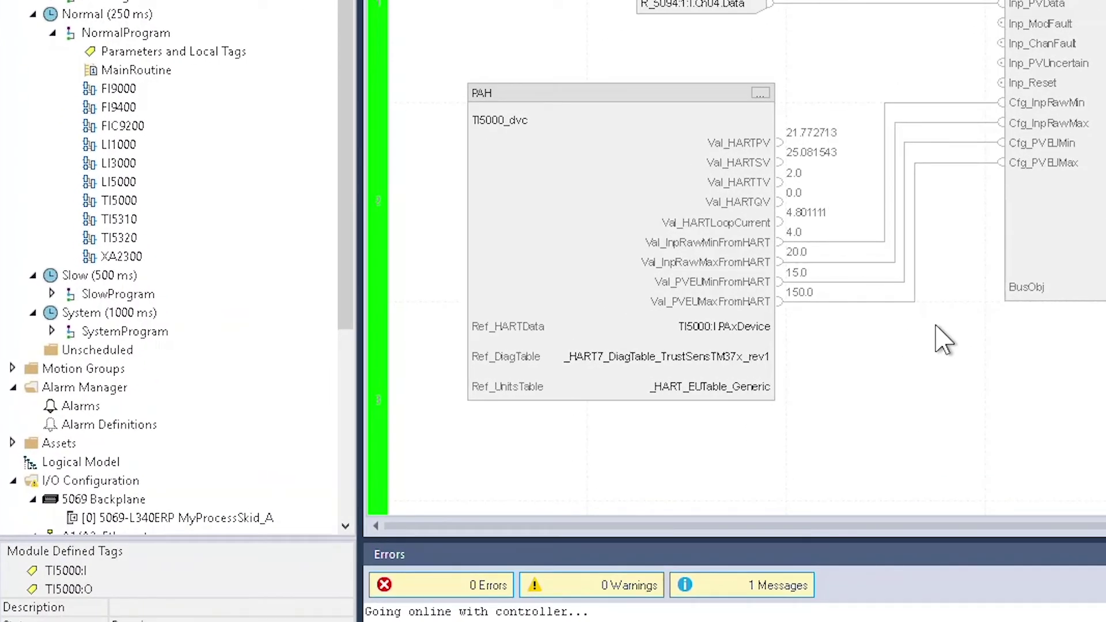
# - Locate HART-Device TI5000 in I/O Configuration and select the 5094-IF8IH module's HART network
pyautogui.scroll(-5, 227, 257)
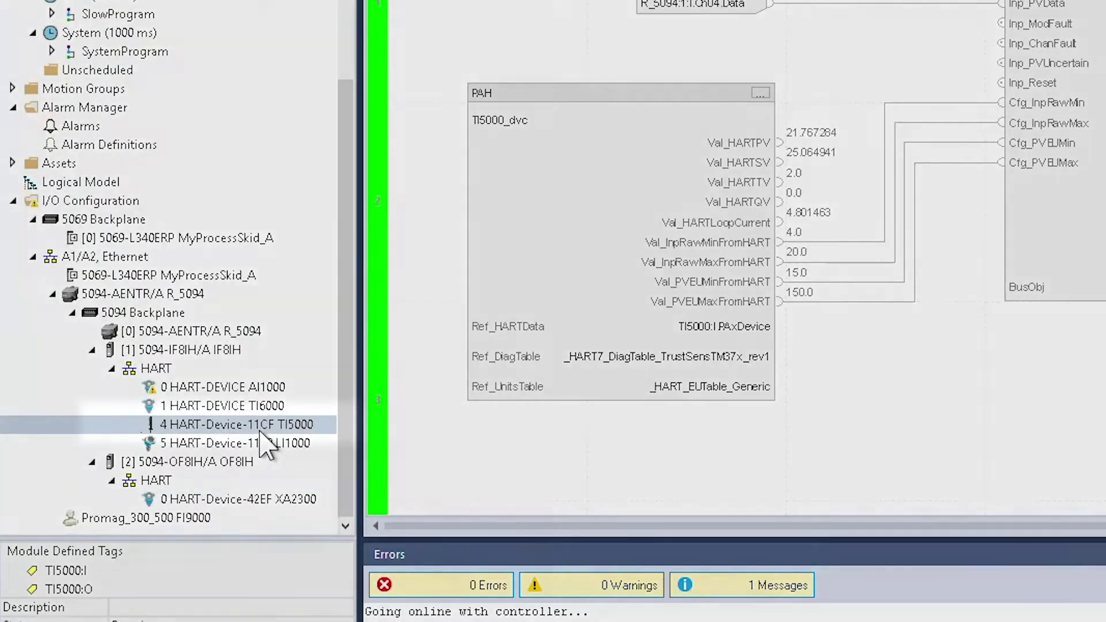
pyautogui.click(258, 426)
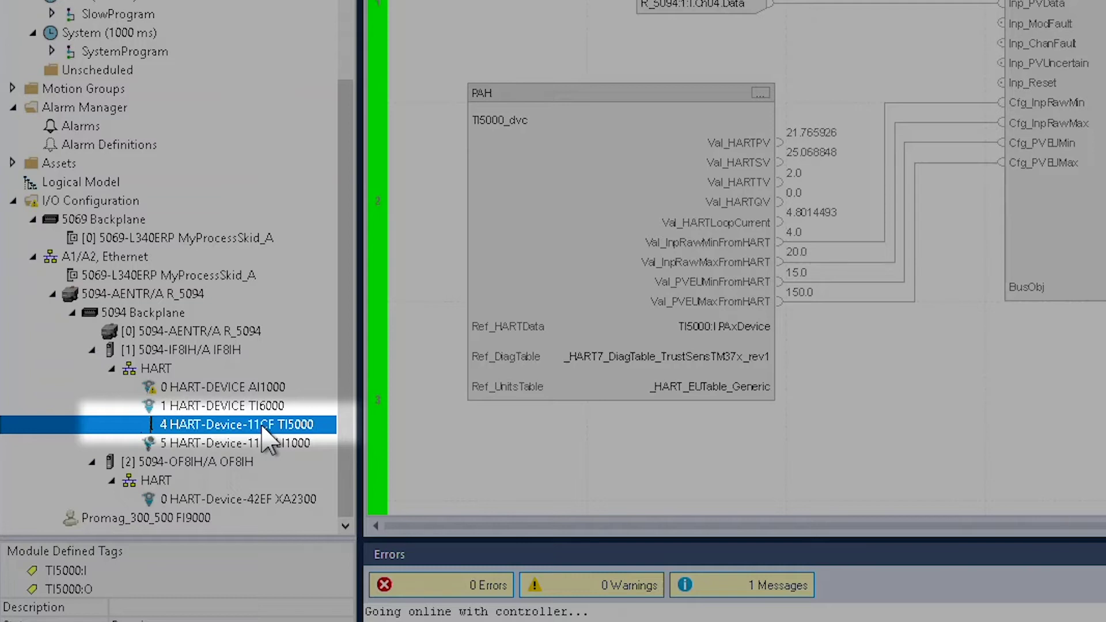
pyautogui.click(214, 350)
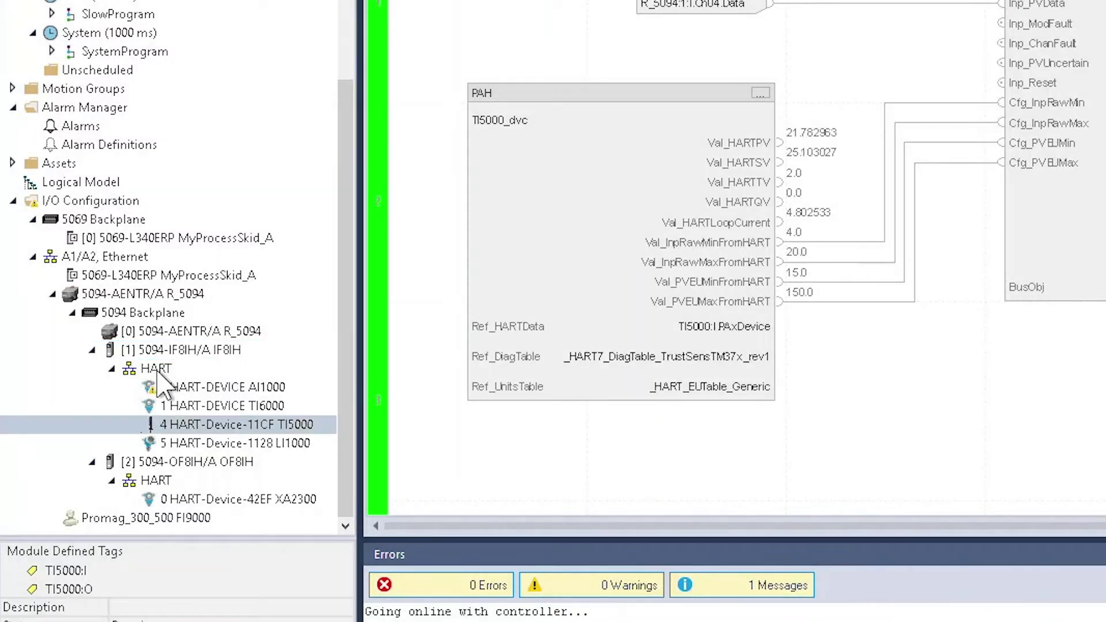
pyautogui.click(155, 369)
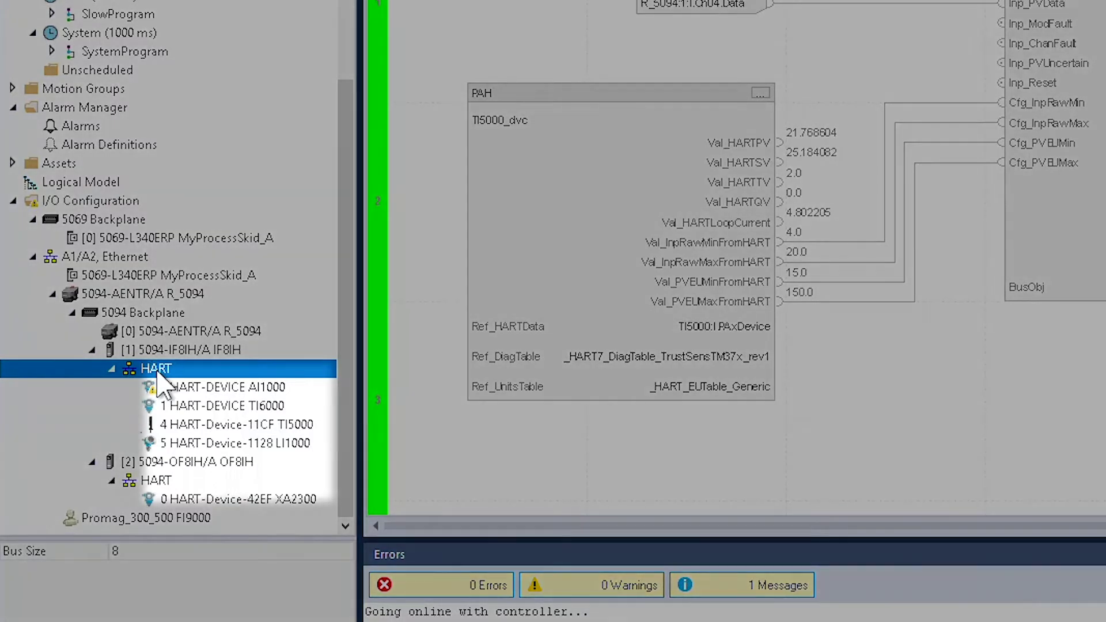
pyautogui.rightClick(159, 372)
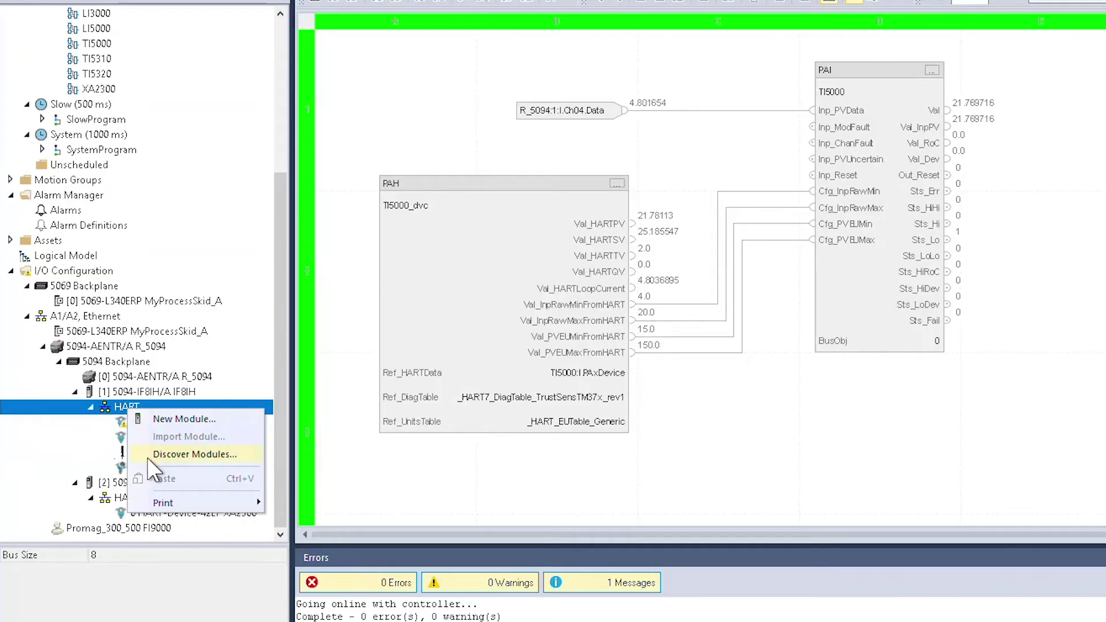
# - Discover devices on the IF8IH HART network and select the unconfigured HART-Device-1123
pyautogui.click(147, 457)
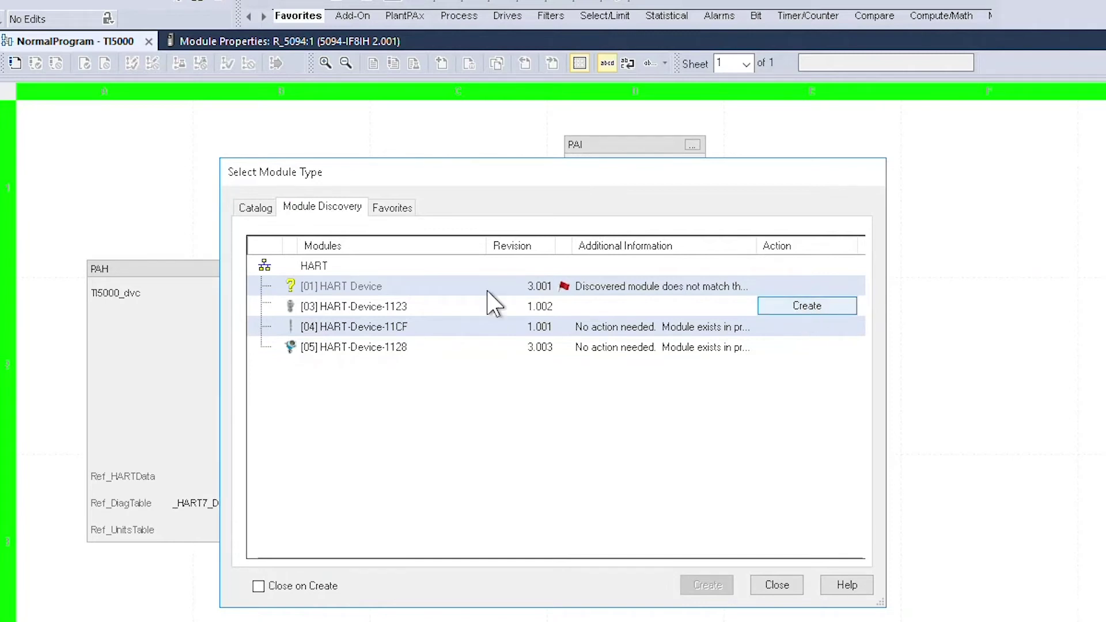
pyautogui.click(348, 309)
# - Create HART-Device-1123 as PI4000 on channel 3 with a PlantPAx Data connection
pyautogui.click(809, 308)
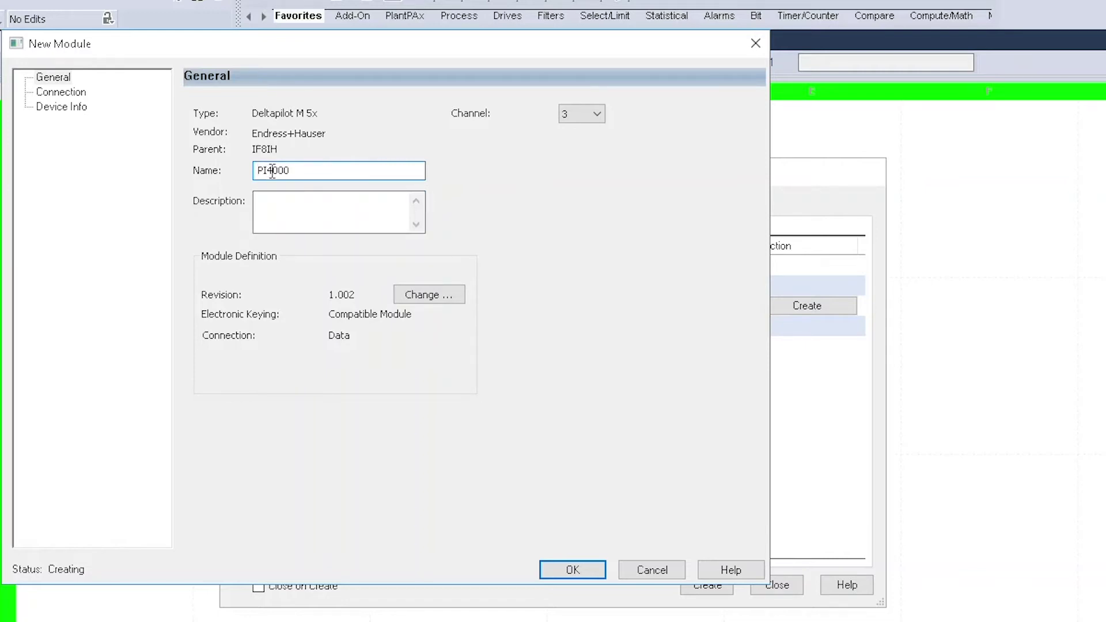
pyautogui.click(413, 304)
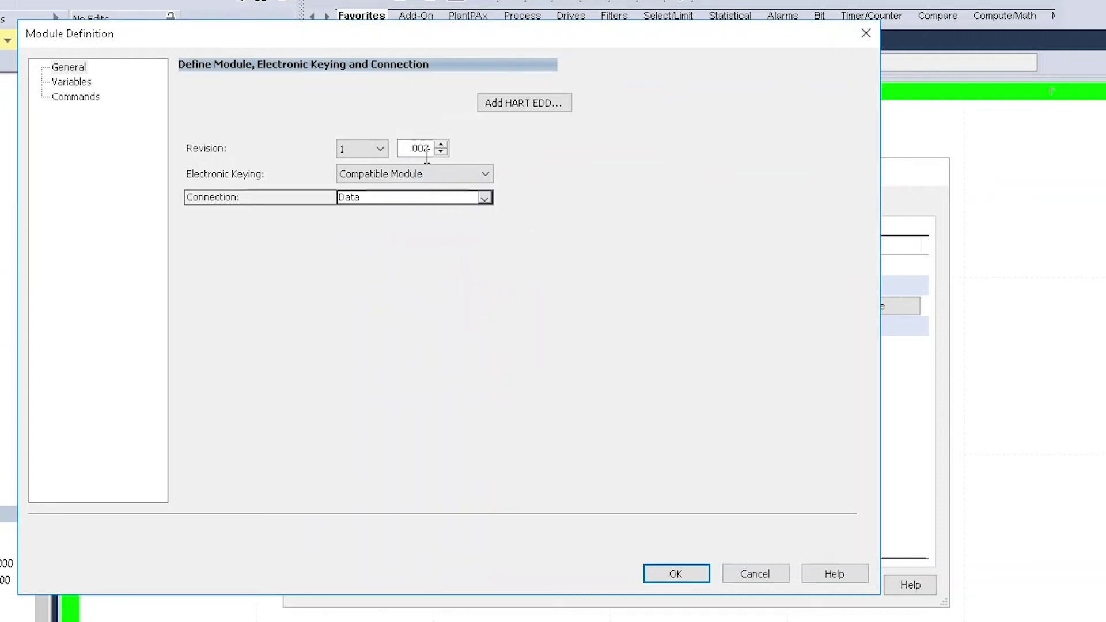
pyautogui.click(487, 199)
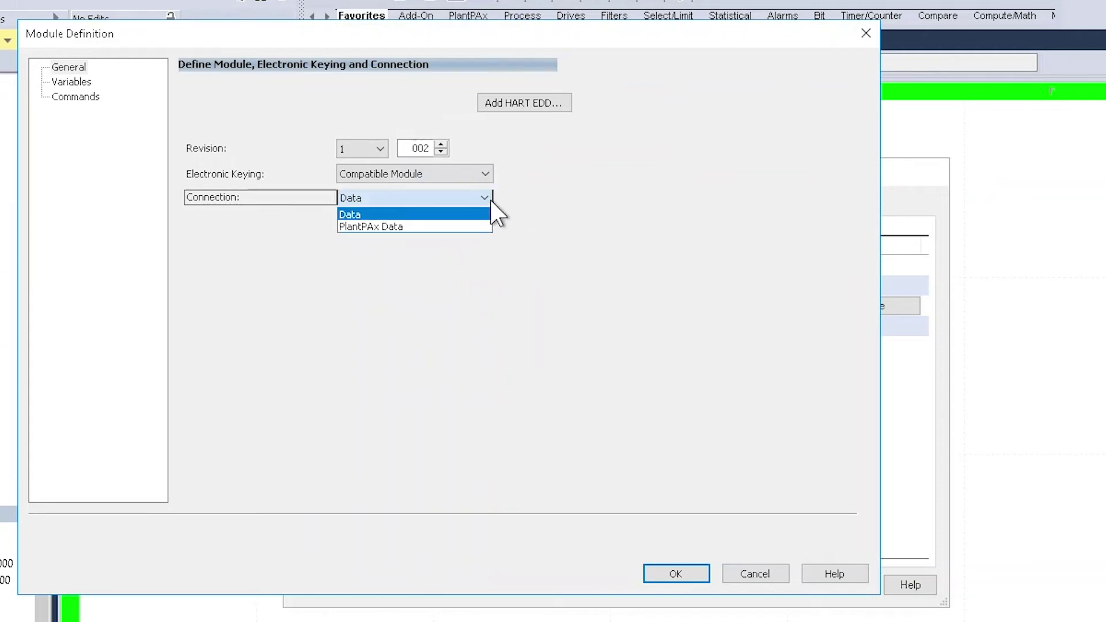
pyautogui.click(464, 226)
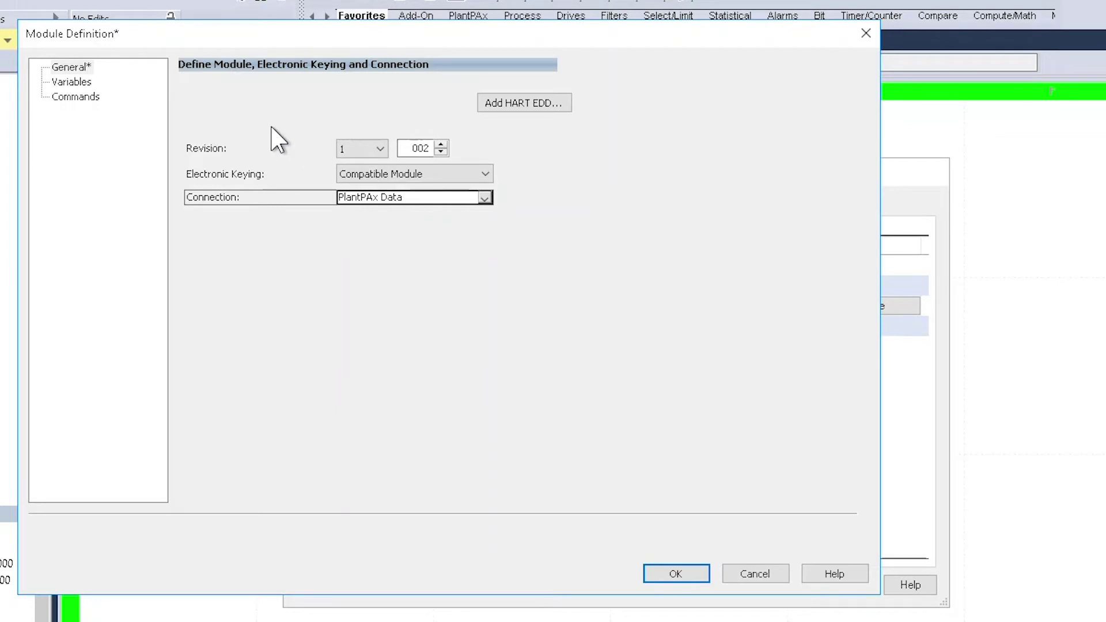
pyautogui.click(91, 84)
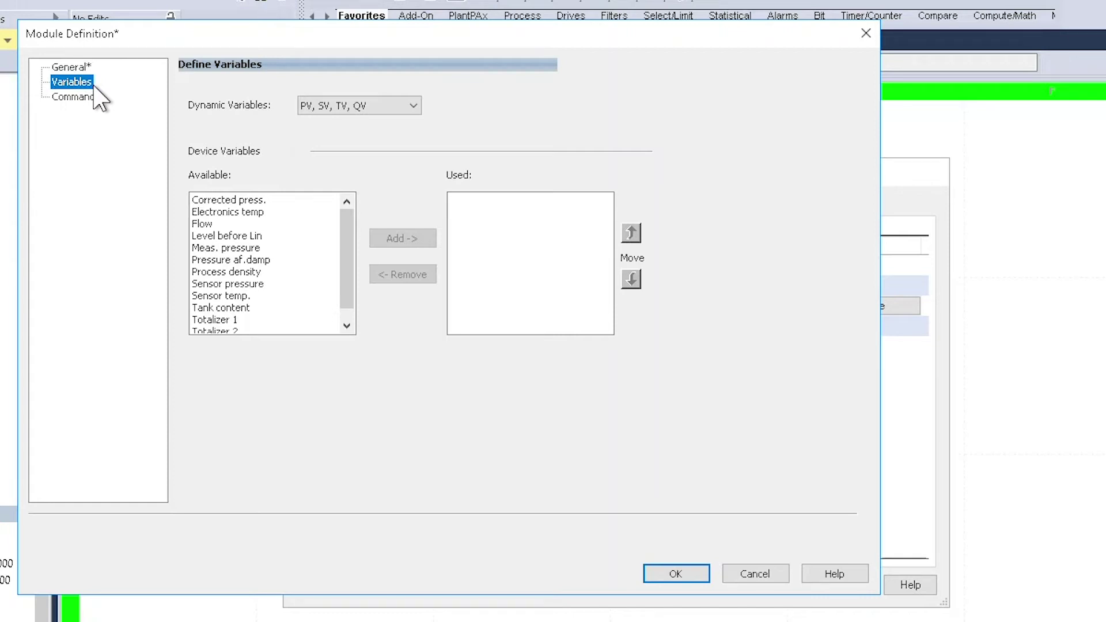
# - Add Sensor temp. as a device variable and read_unique_identifier_with_tag (c11) as a command
pyautogui.click(237, 296)
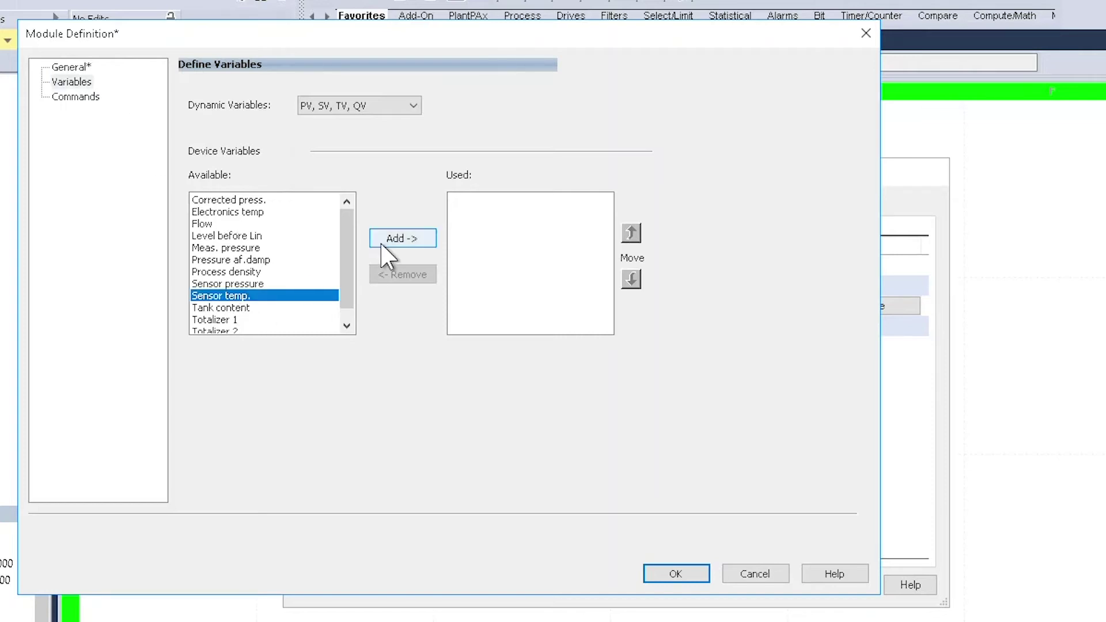
pyautogui.click(415, 234)
pyautogui.click(81, 98)
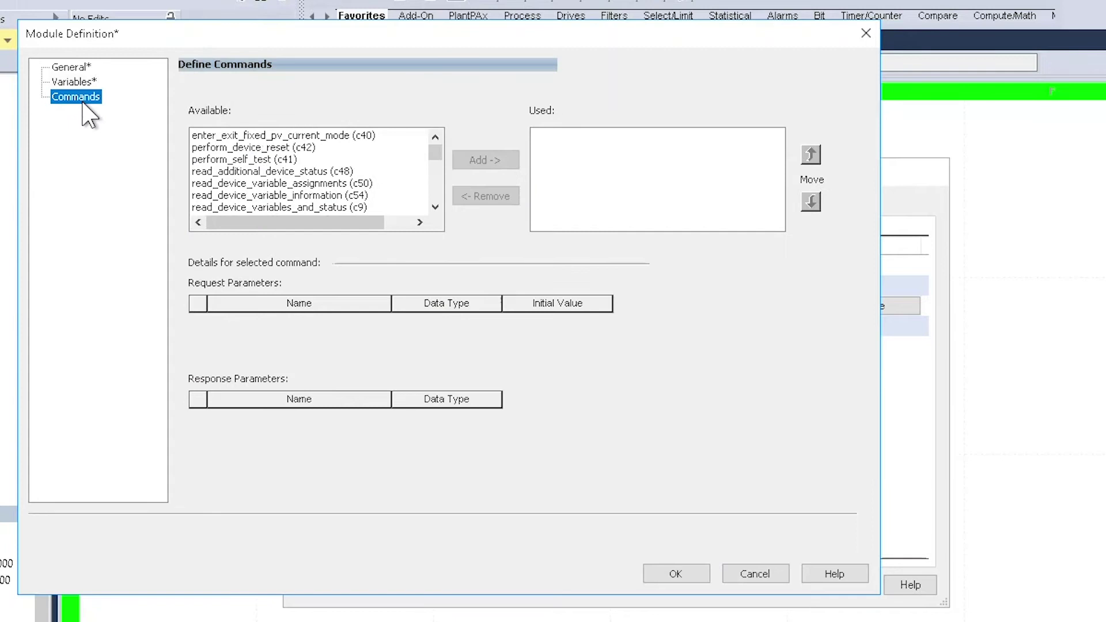
pyautogui.rightClick(307, 155)
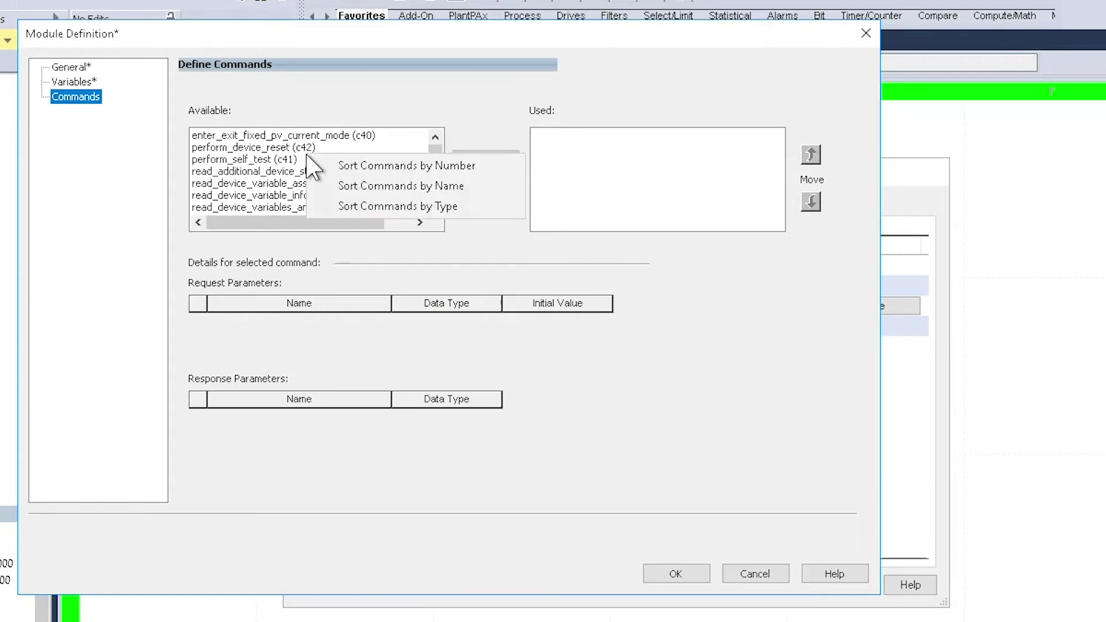
pyautogui.click(337, 167)
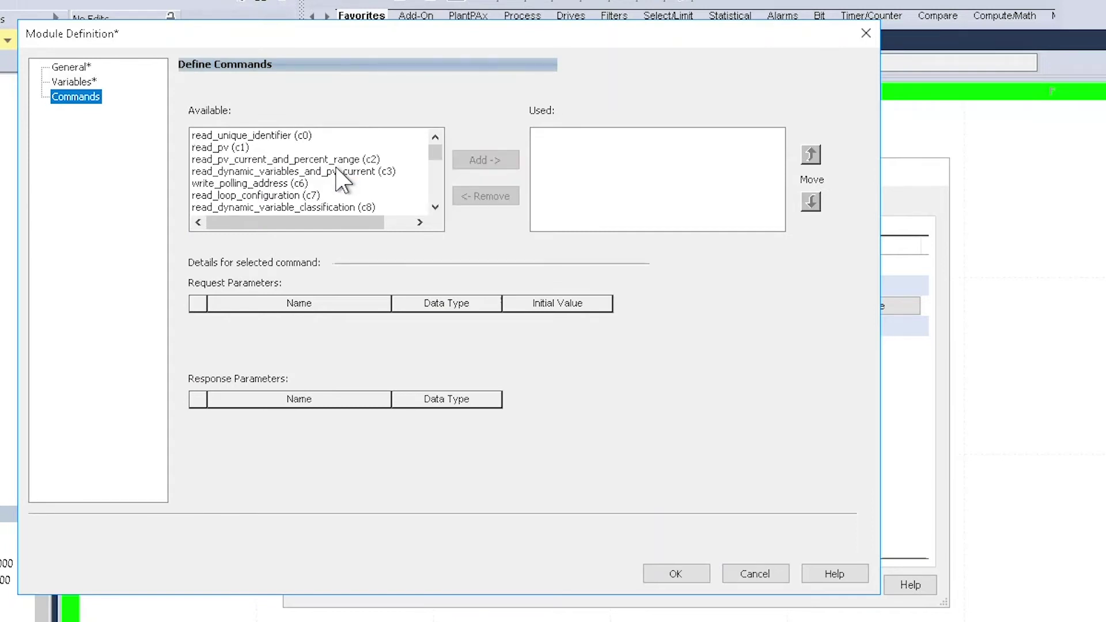
pyautogui.click(331, 183)
pyautogui.scroll(-1, 333, 173)
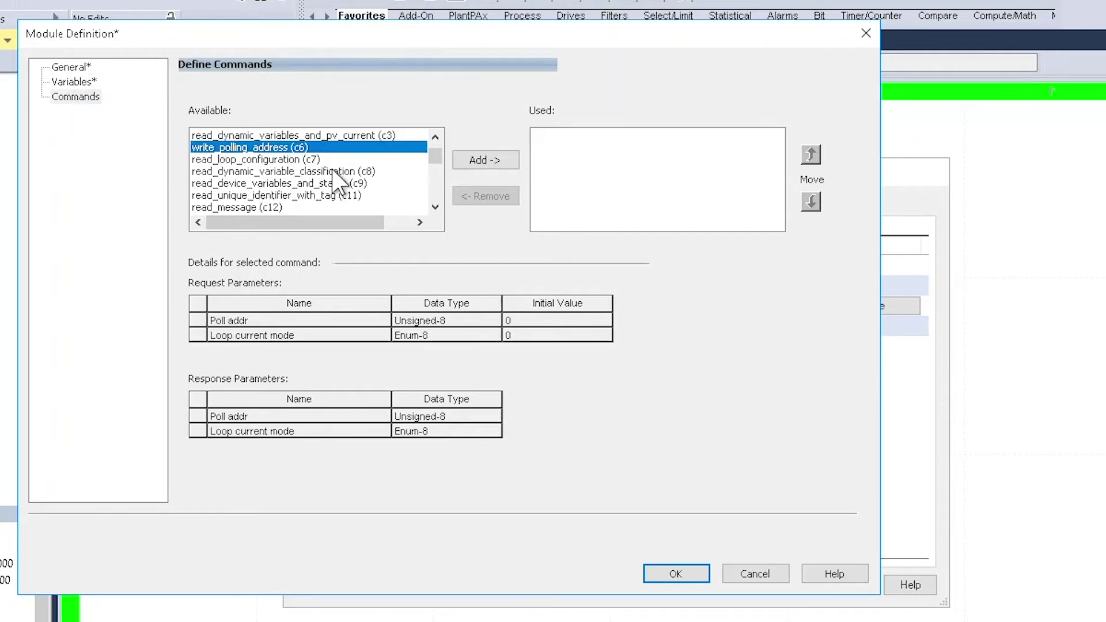
pyautogui.scroll(-1, 333, 173)
pyautogui.doubleClick(323, 159)
# - Confirm the module definition changes and create PI4000 online
pyautogui.click(675, 574)
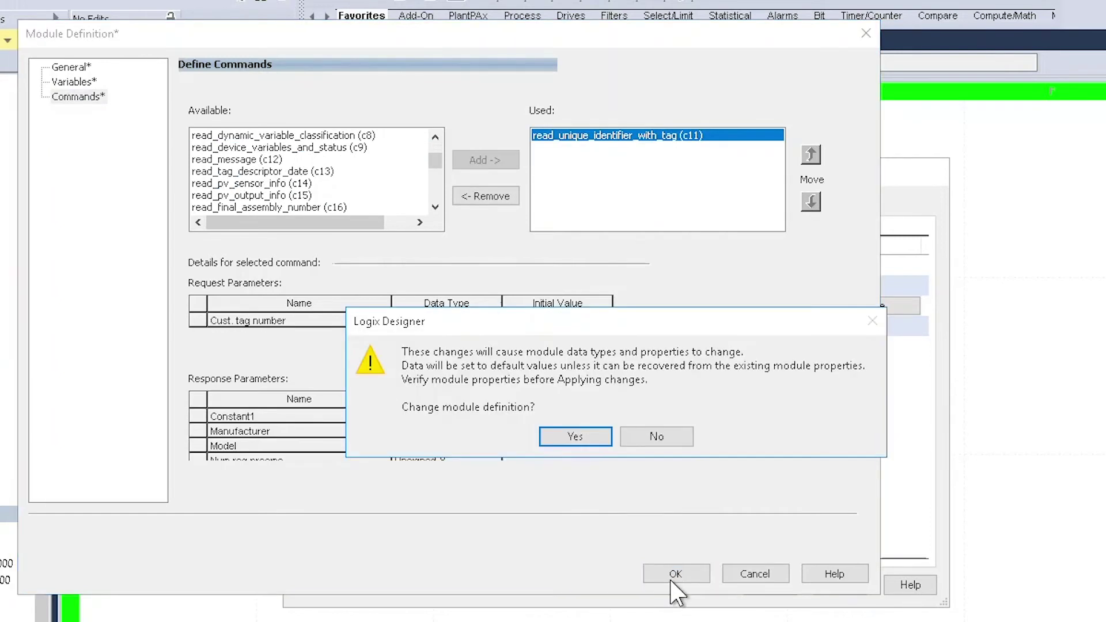
pyautogui.click(576, 437)
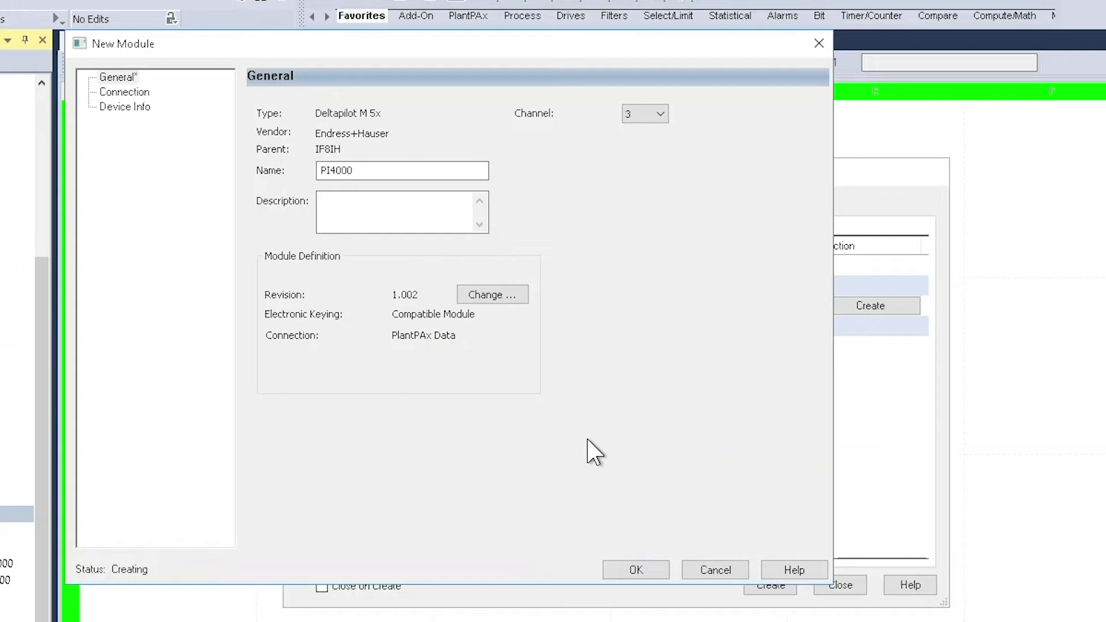
pyautogui.click(657, 568)
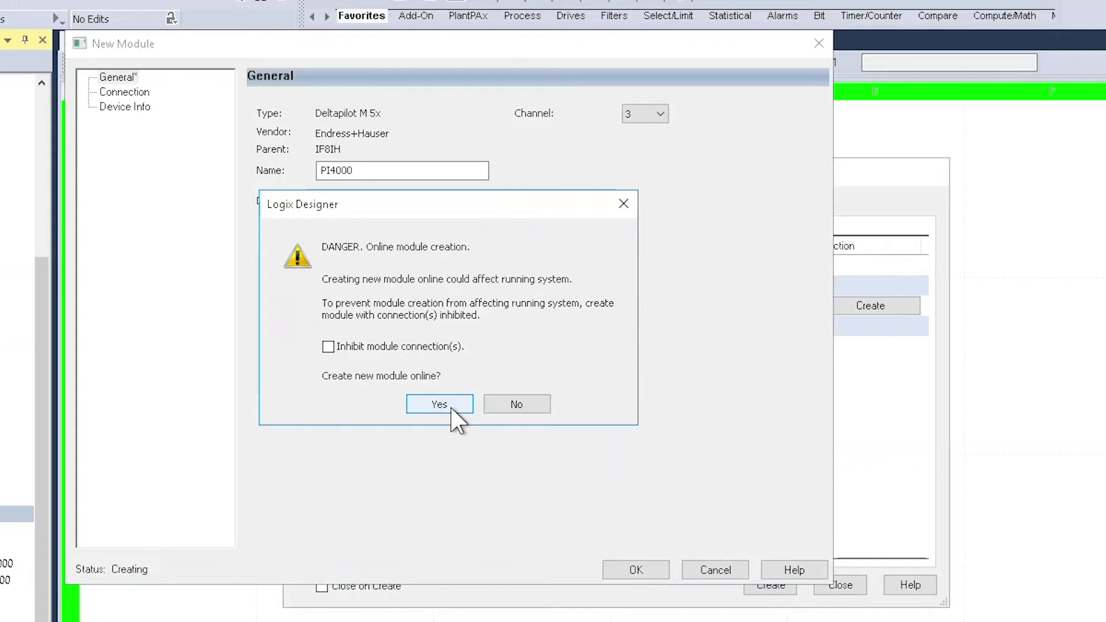
pyautogui.click(451, 407)
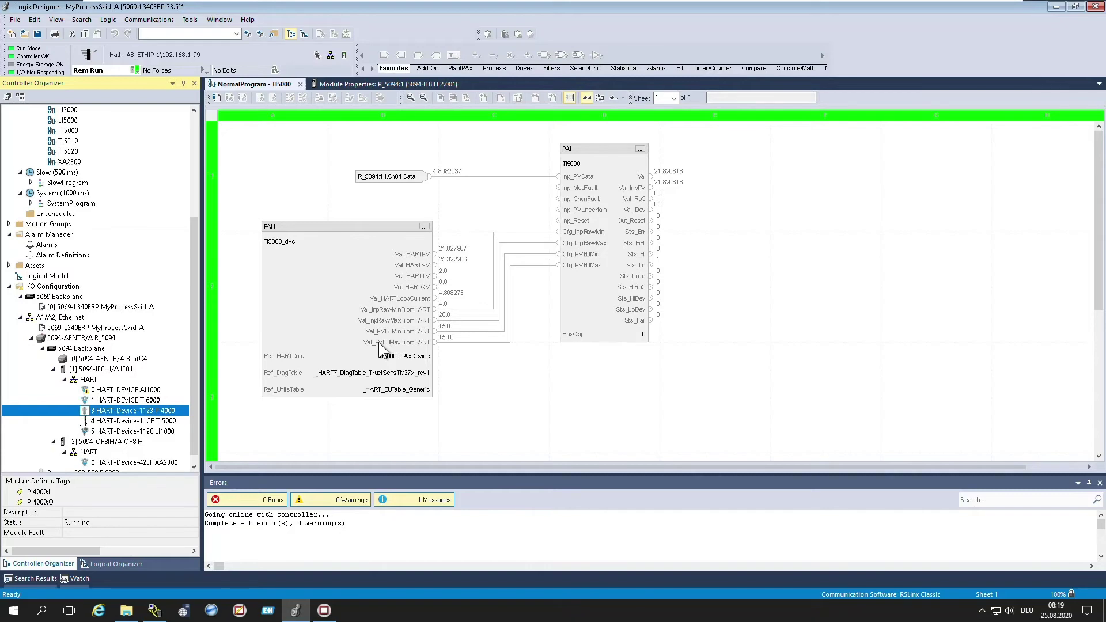
# - Filter Controller Tags on 'pi4000' and inspect the PI4000:I and PAxDevice members
pyautogui.scroll(6, 192, 168)
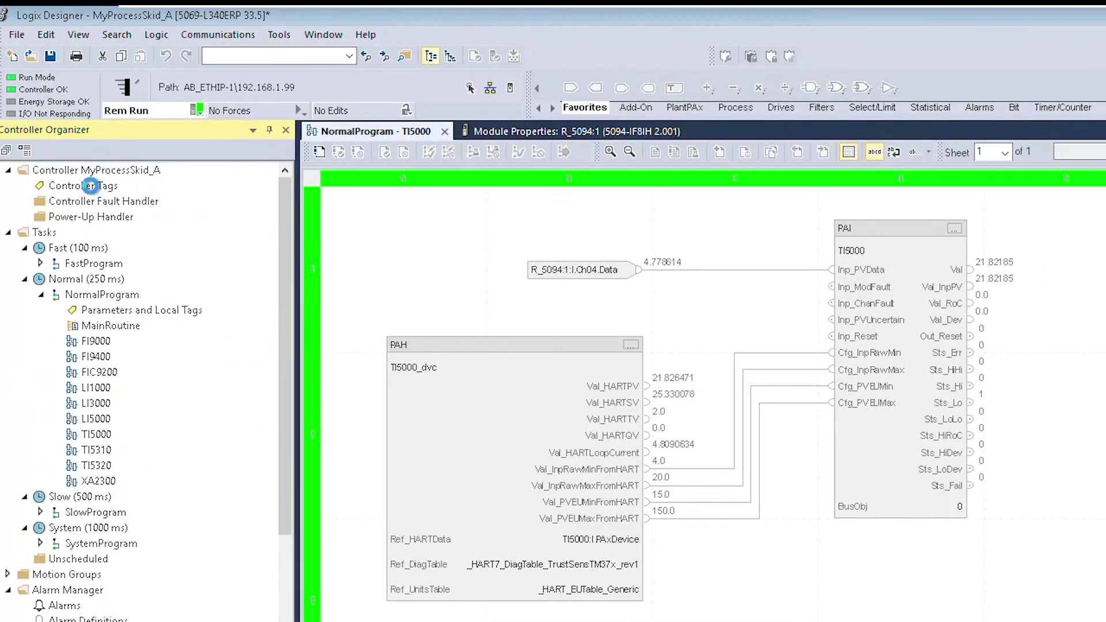
pyautogui.click(90, 186)
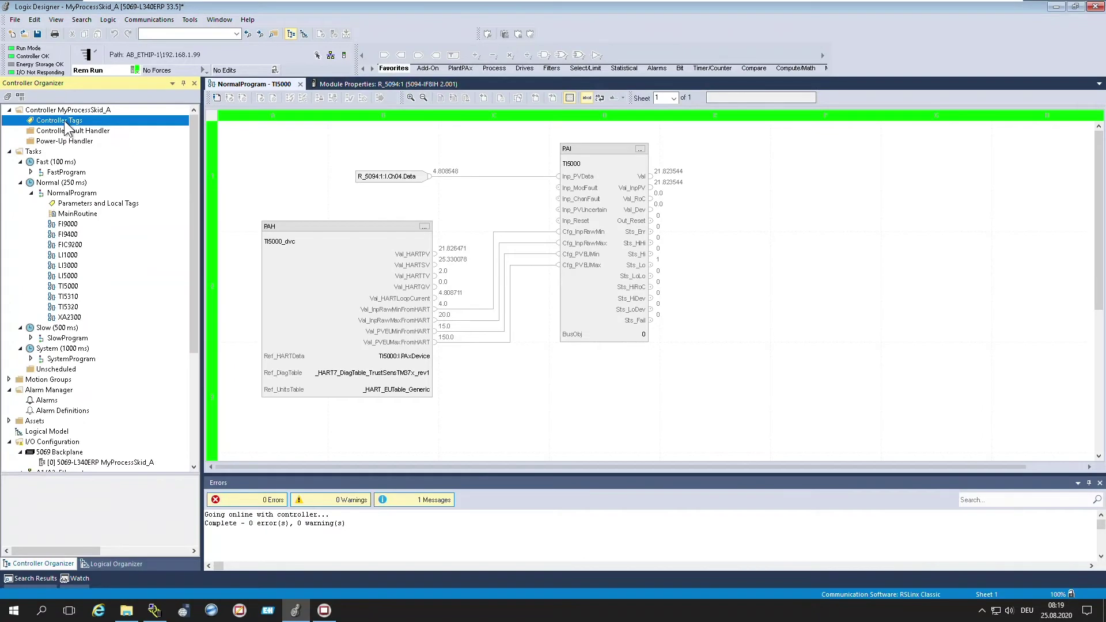
pyautogui.doubleClick(64, 123)
pyautogui.click(787, 97)
pyautogui.write('pi400')
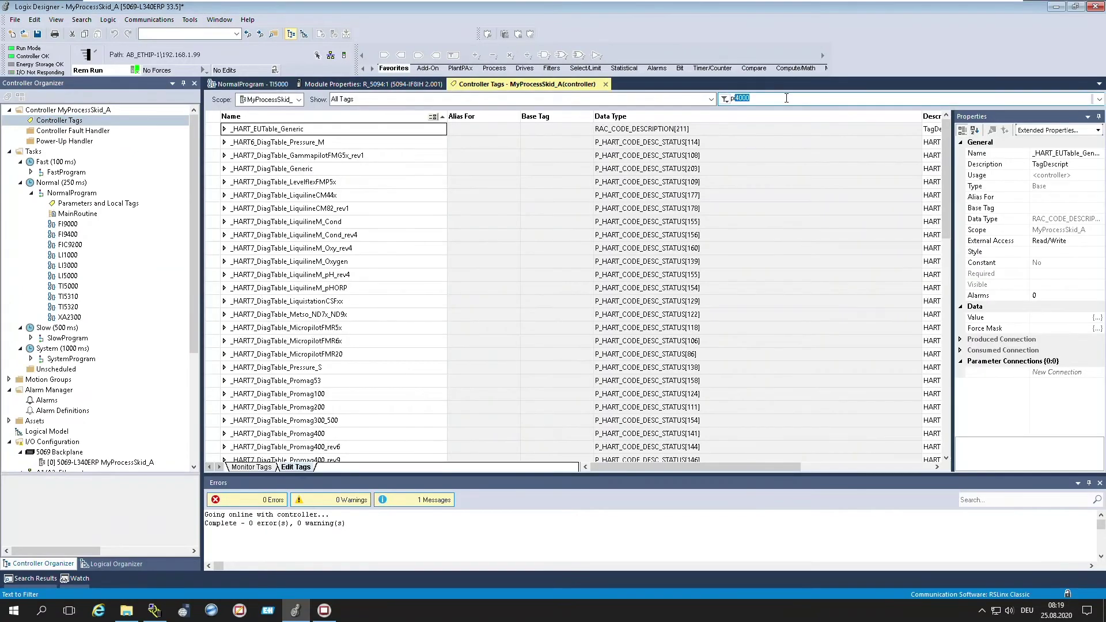
pyautogui.write('0')
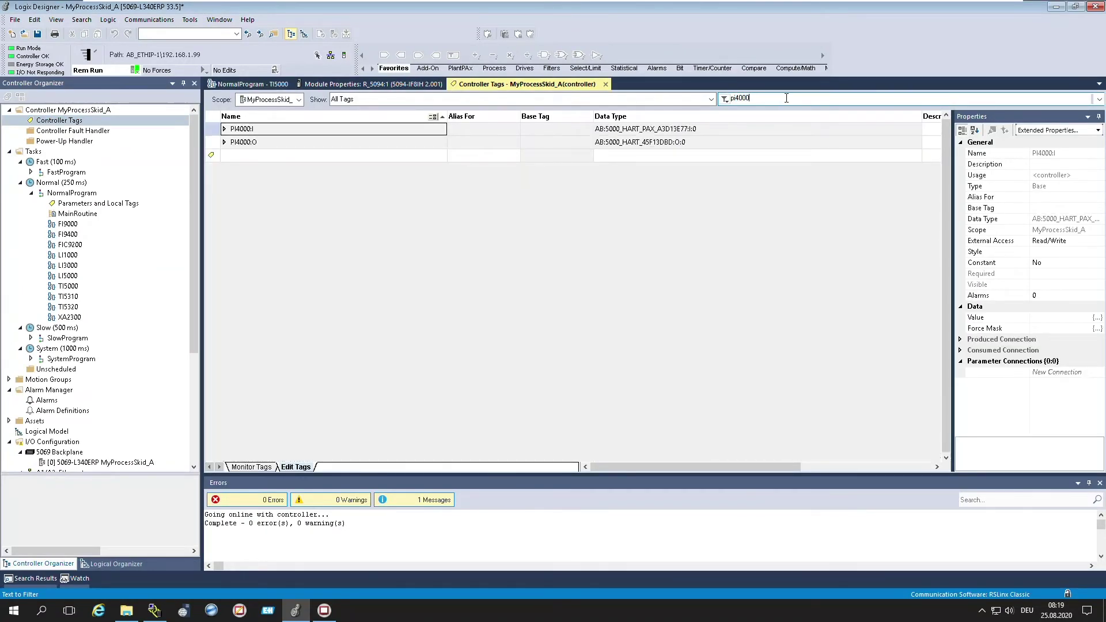
pyautogui.click(224, 128)
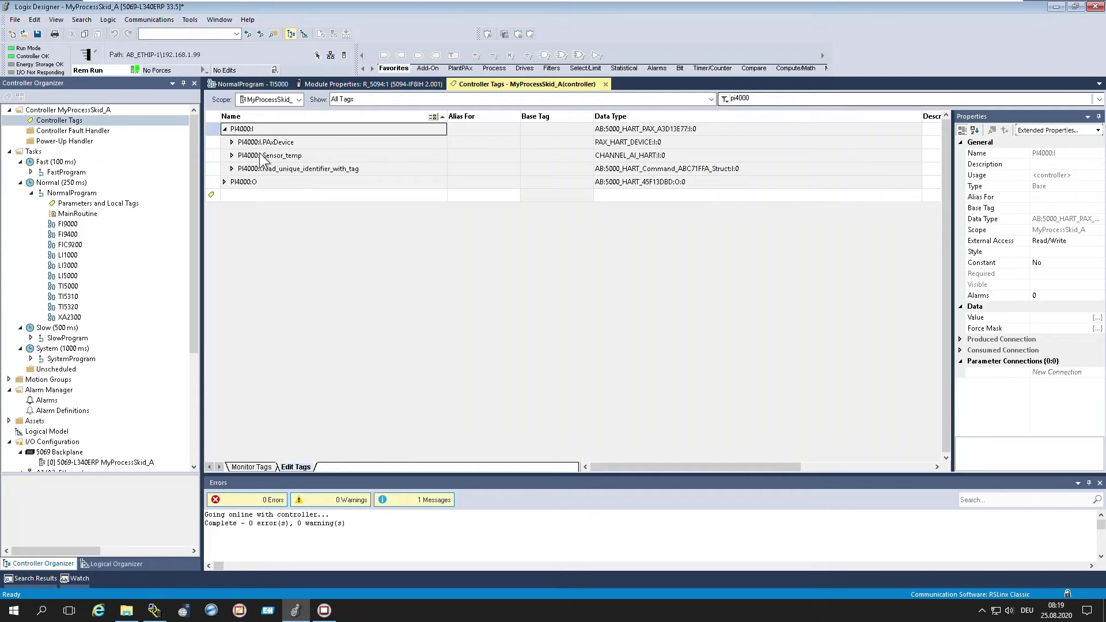
pyautogui.click(232, 142)
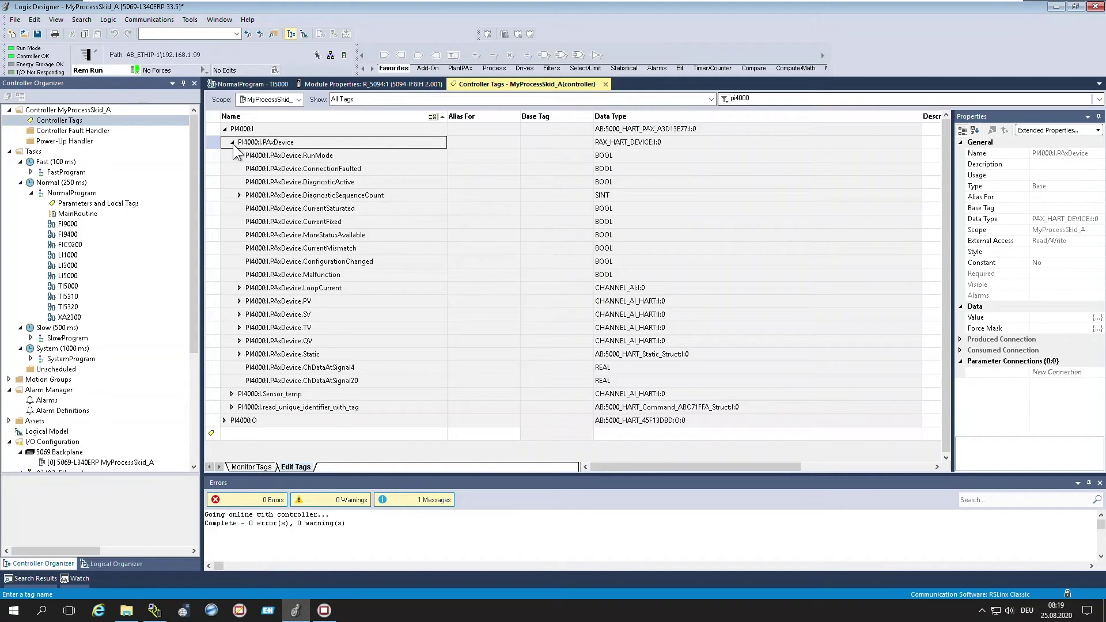
pyautogui.click(232, 142)
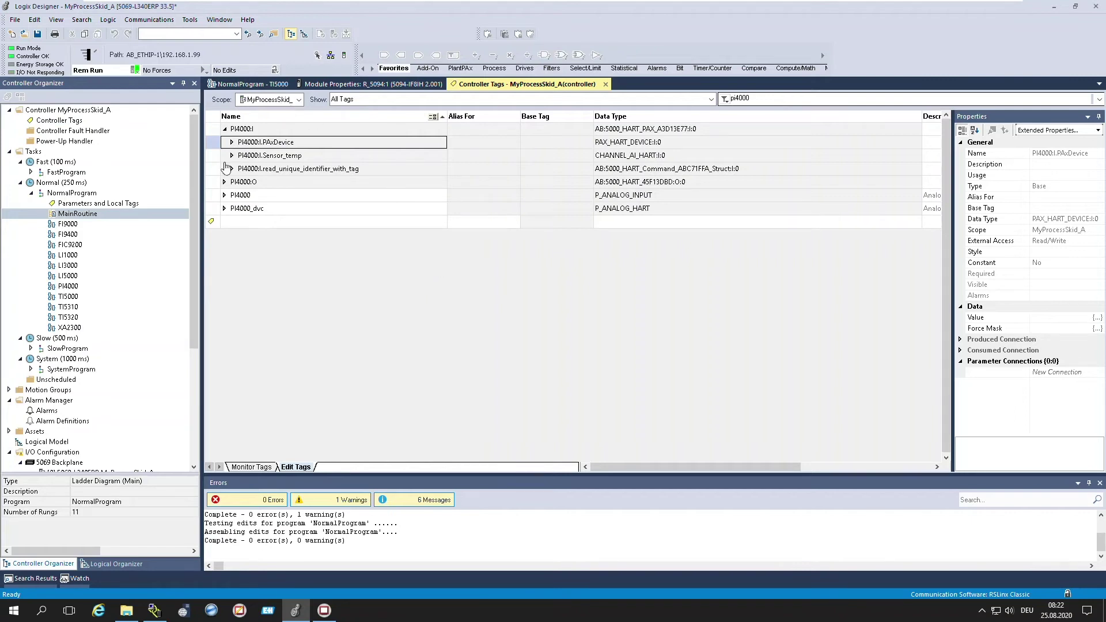
# - Open the PI4000 function block diagram and review the live PAH and PAI block properties
pyautogui.click(65, 288)
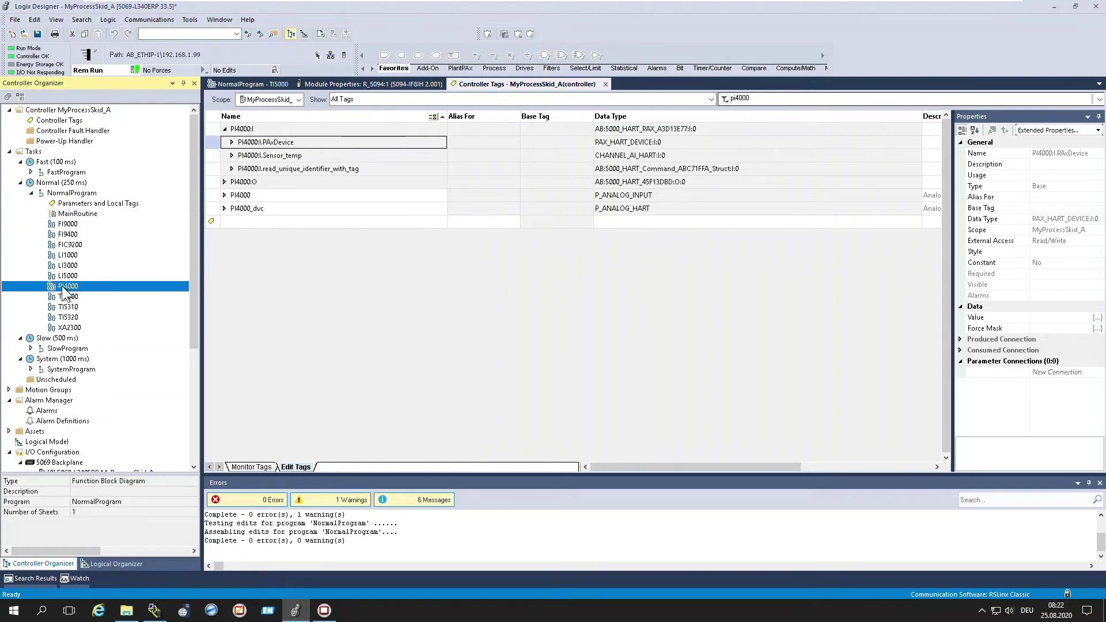
pyautogui.doubleClick(64, 288)
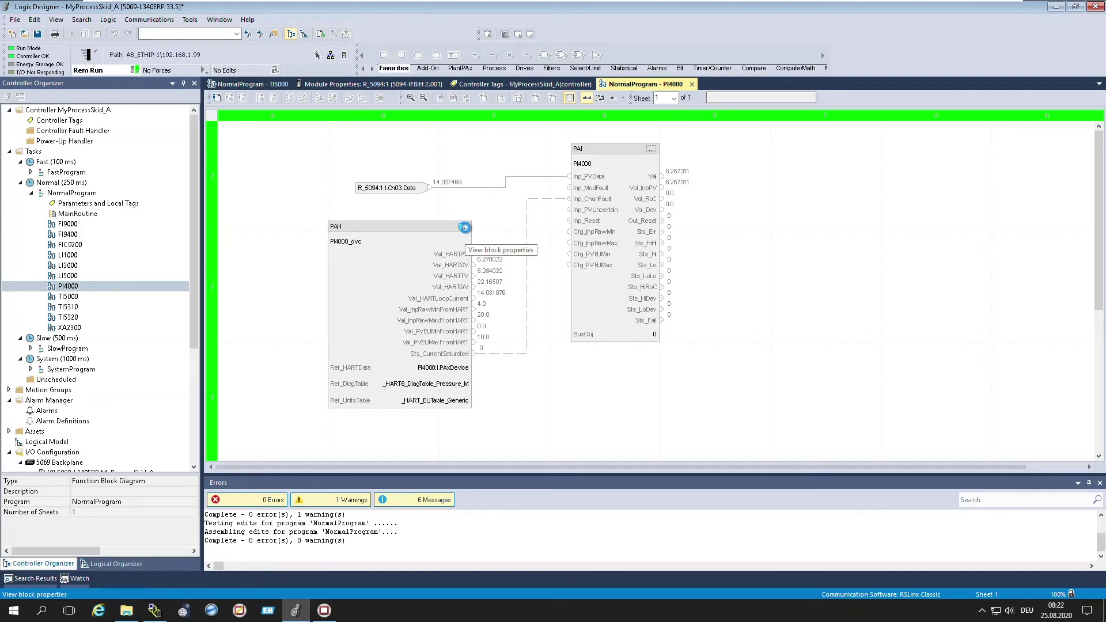
pyautogui.click(463, 228)
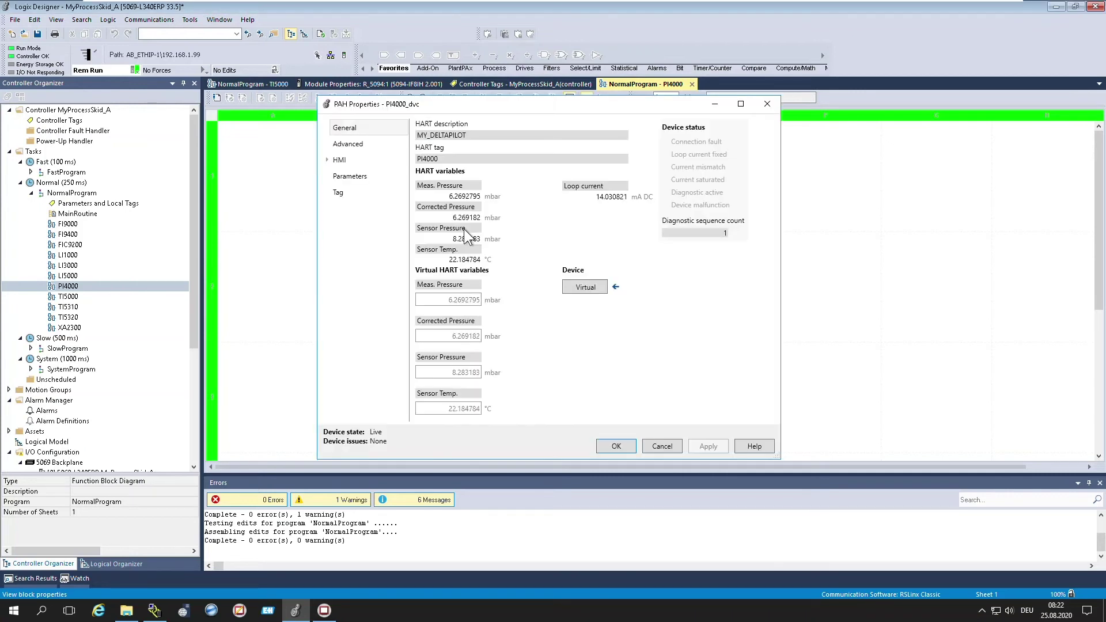
pyautogui.click(767, 104)
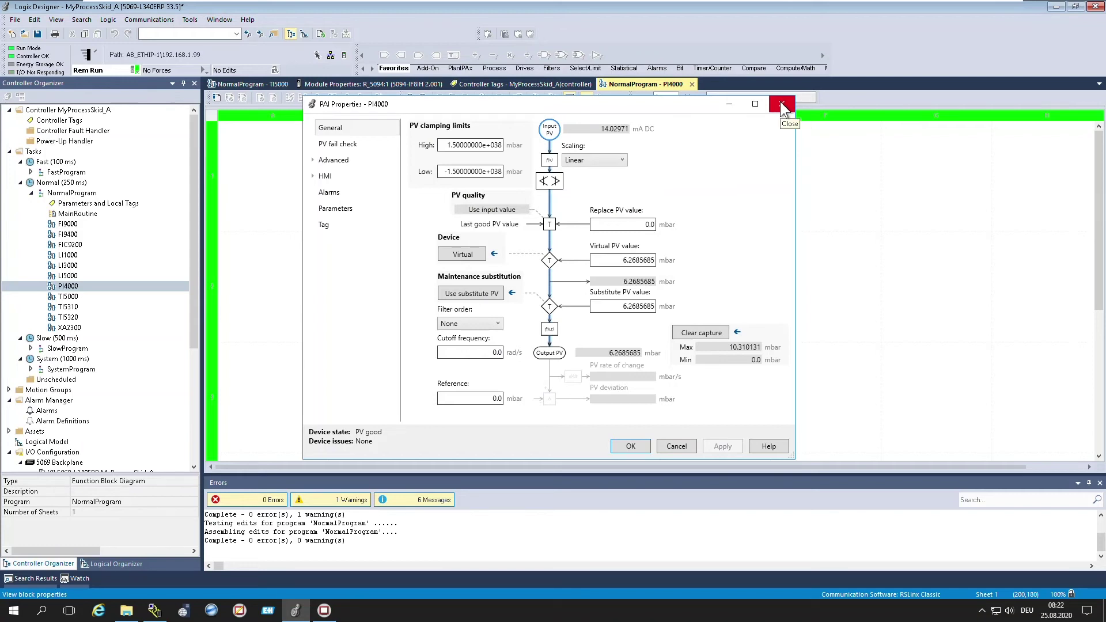
pyautogui.click(780, 105)
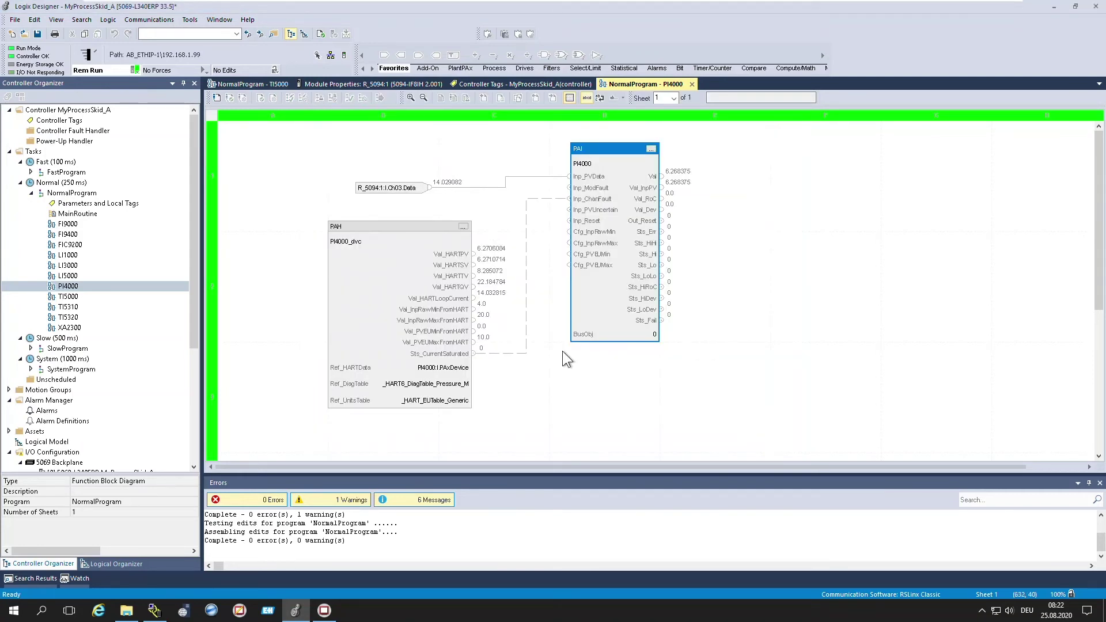
pyautogui.hotkey('alt', 'Tab')
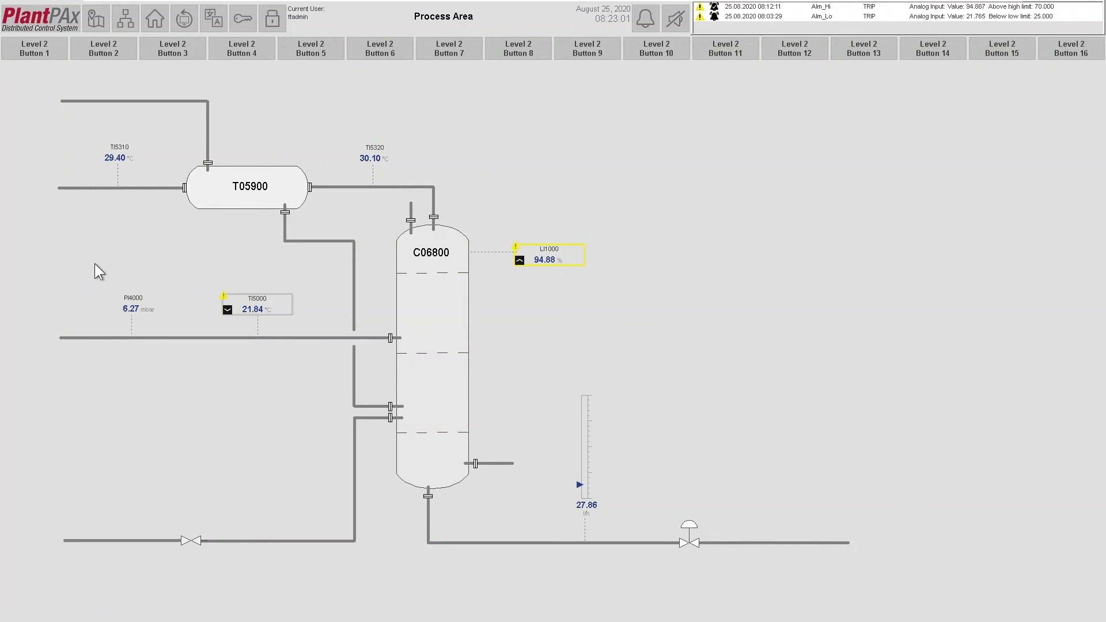
# - Open and centre the PI4000 faceplate, showing its 9.00, 7.00, 2.00, 1.00 mbar thresholds
pyautogui.click(140, 307)
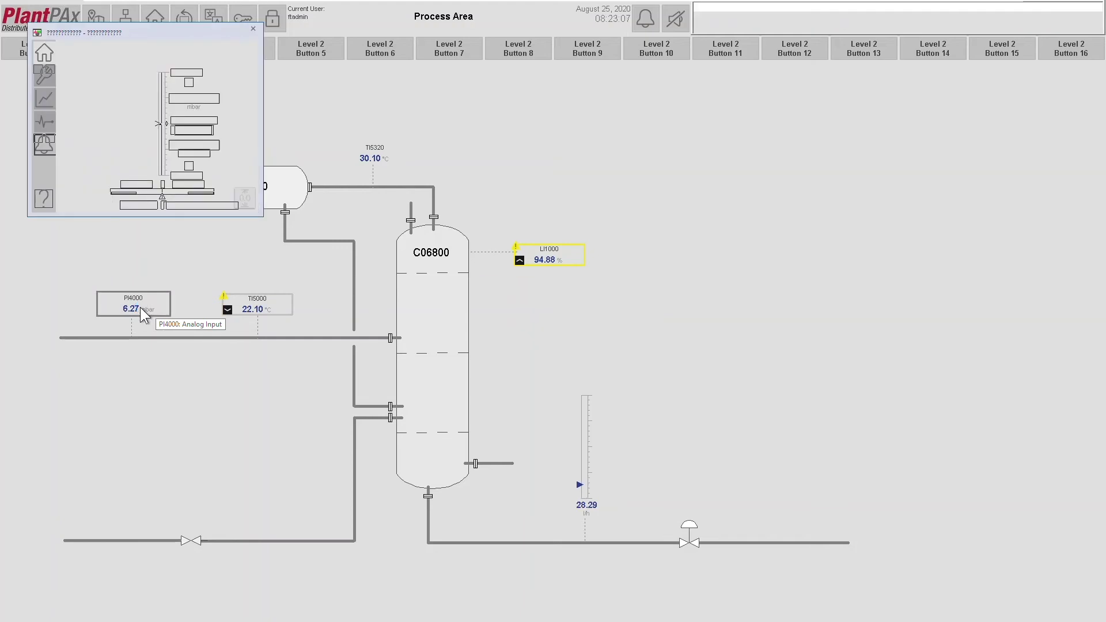
pyautogui.moveTo(133, 30); pyautogui.dragTo(275, 212)
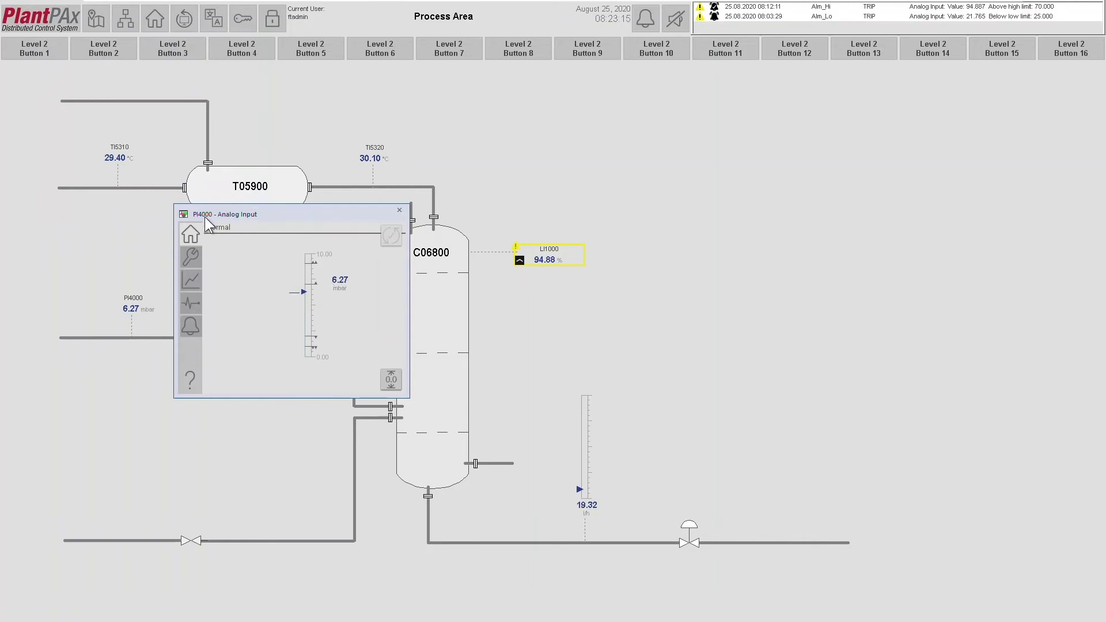
pyautogui.click(190, 257)
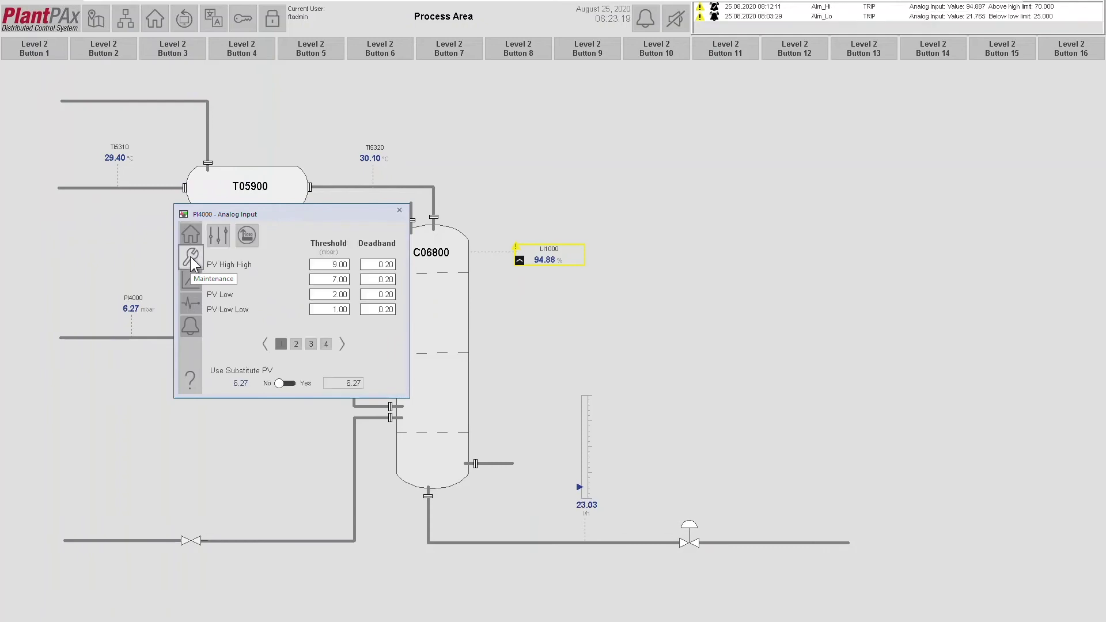
# - Open the PI4000_Dvc HART faceplate's advanced properties showing 4.00–20.00 to 0.00–10.00 scaling
pyautogui.click(251, 240)
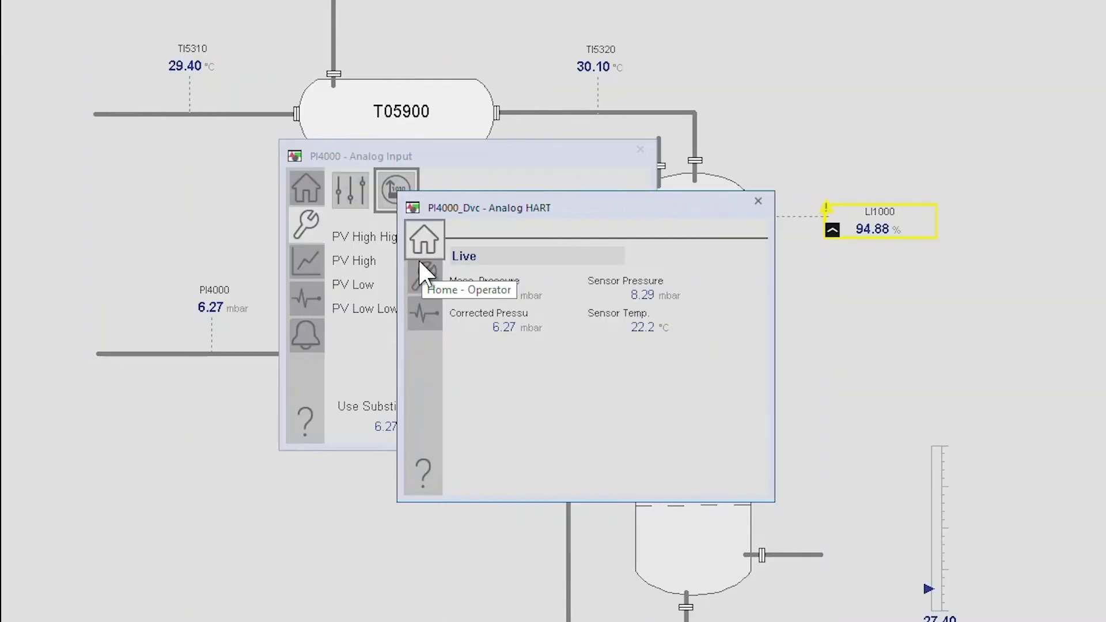
pyautogui.click(291, 270)
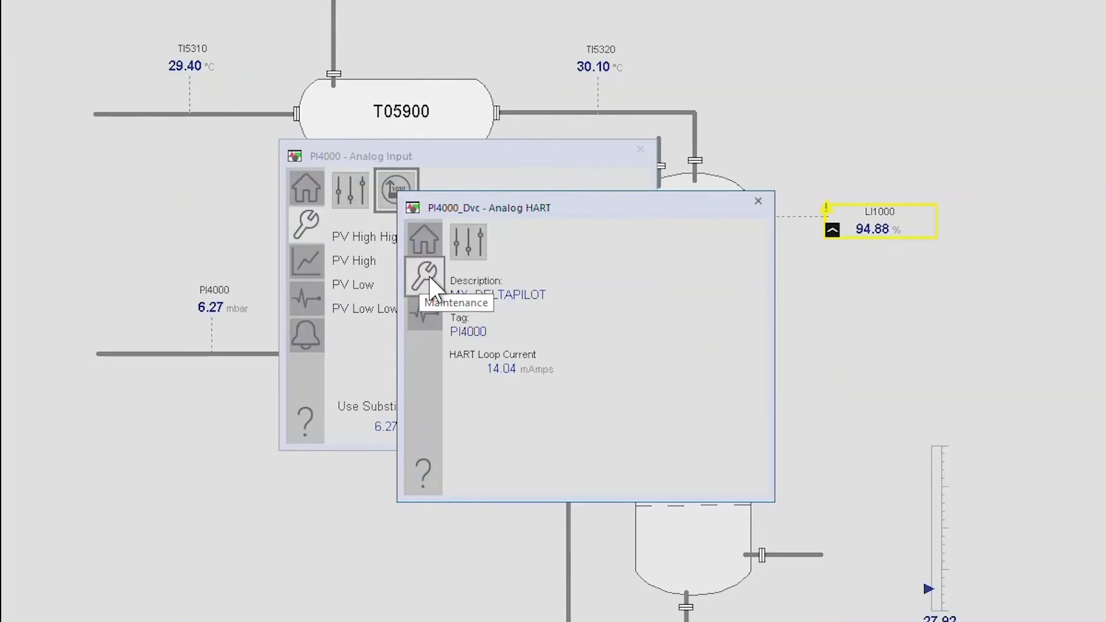
pyautogui.click(471, 239)
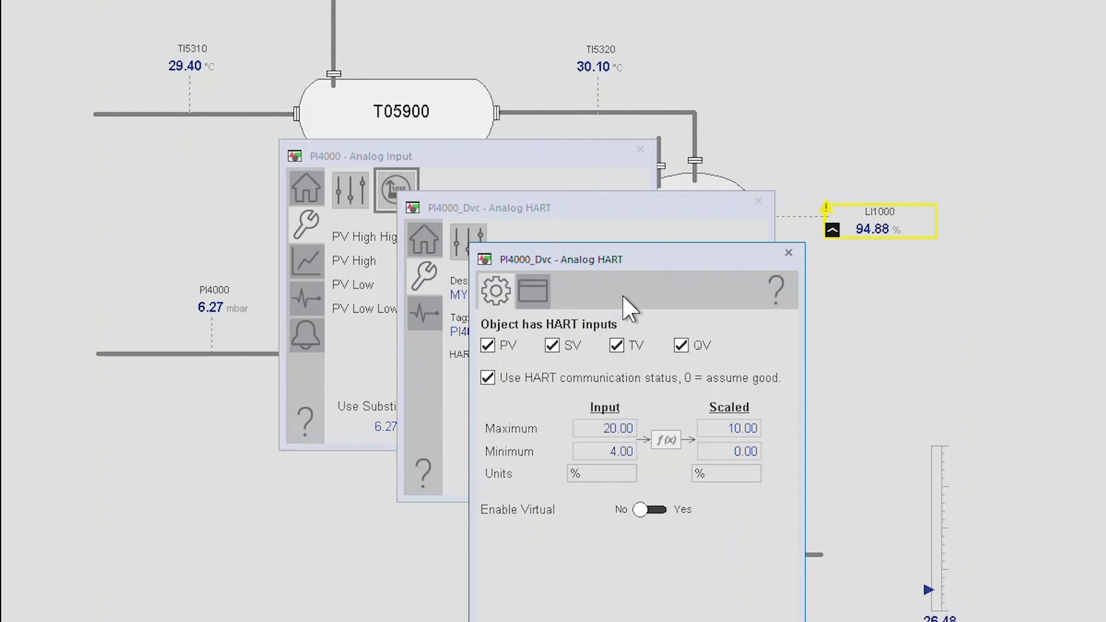
# - Review PI4000_Dvc labels and units on HMI Configuration page 2, then show Device Diagnostics
pyautogui.click(545, 291)
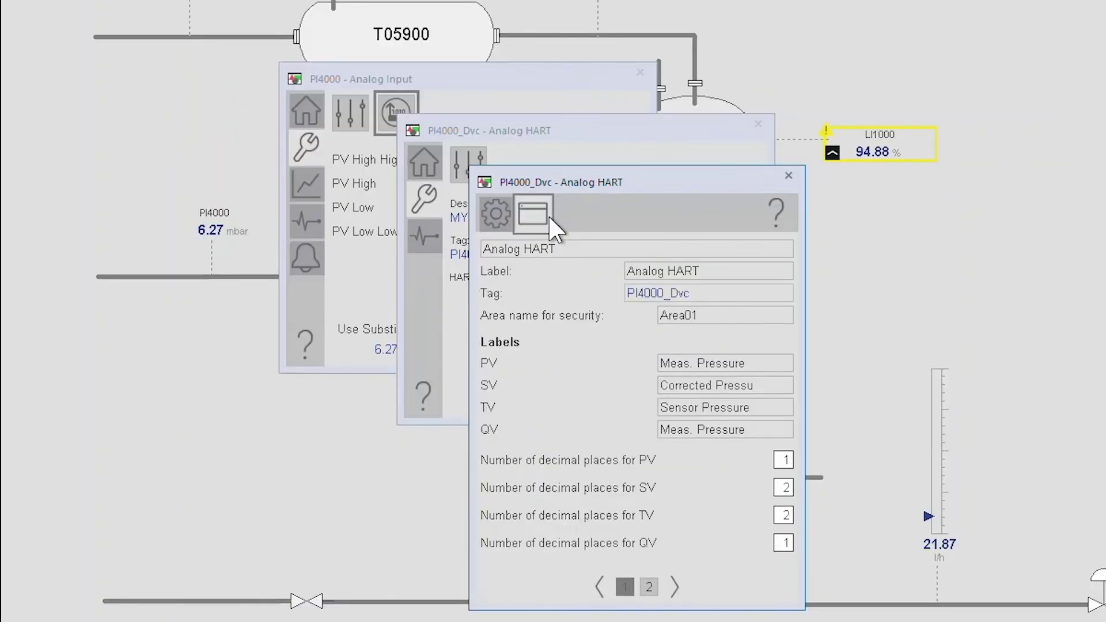
pyautogui.click(675, 587)
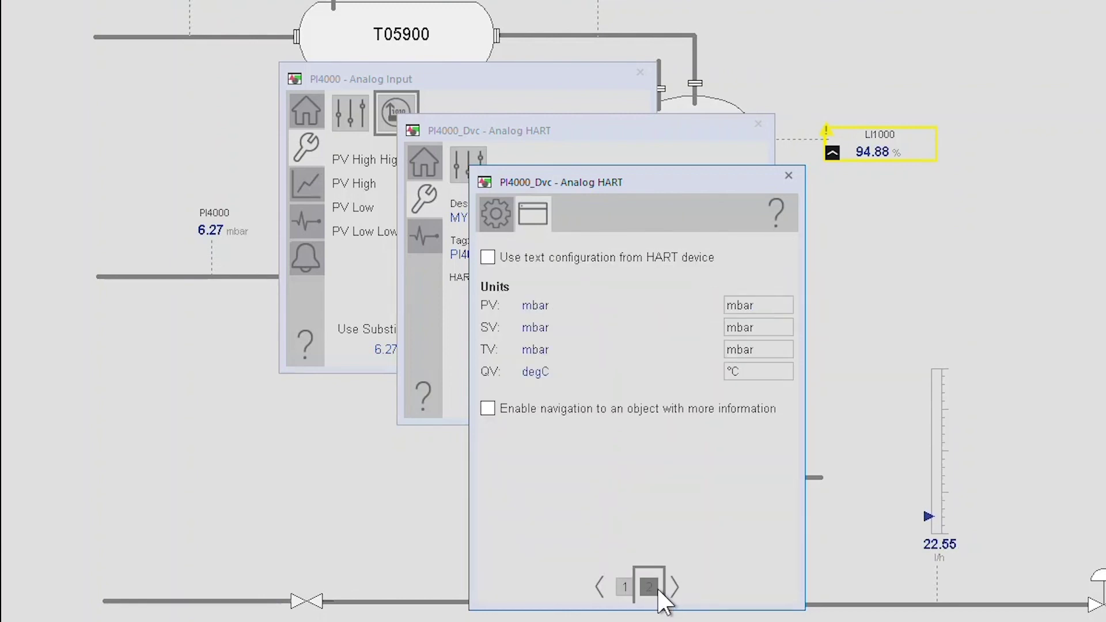
pyautogui.click(422, 236)
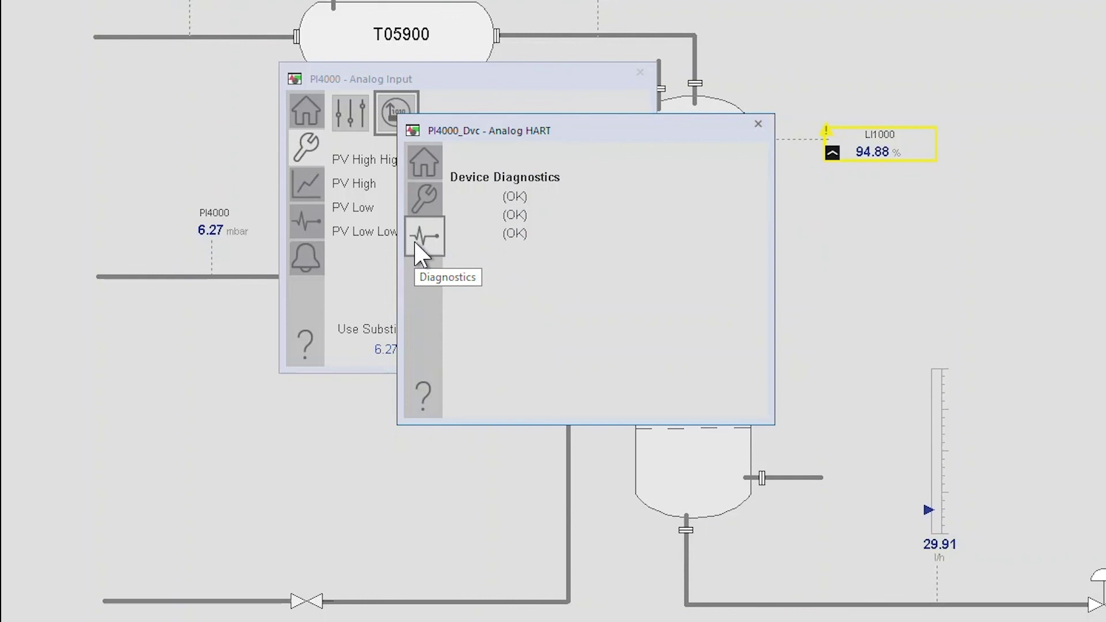